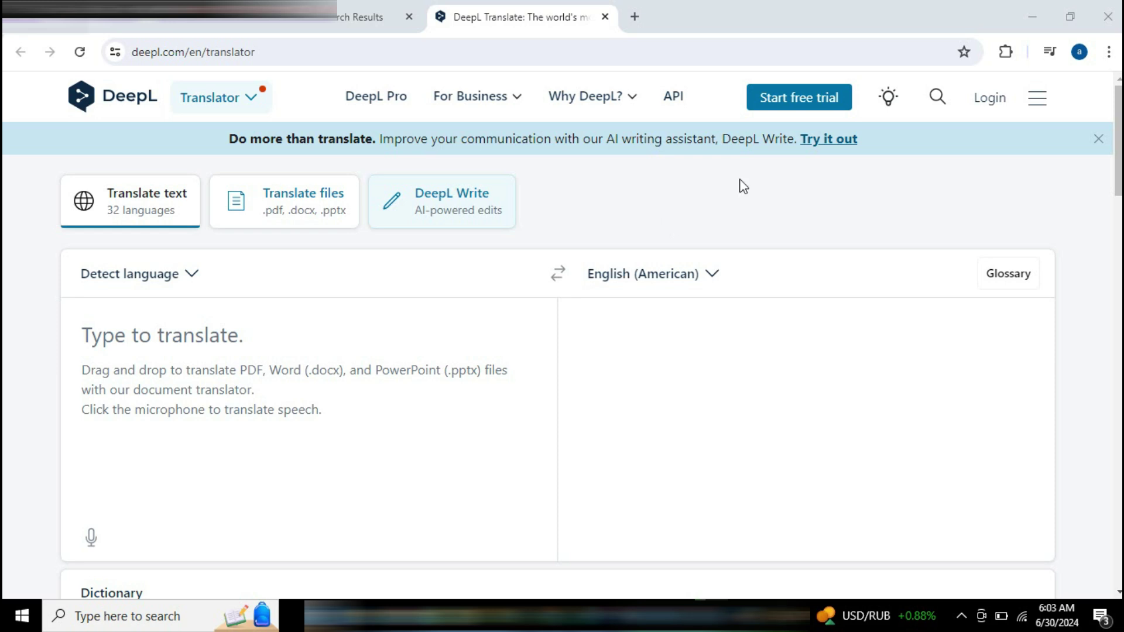
Open the DeepL Pro plans page and start the DeepL API Free checkout at the Details step.
left_click(800, 97)
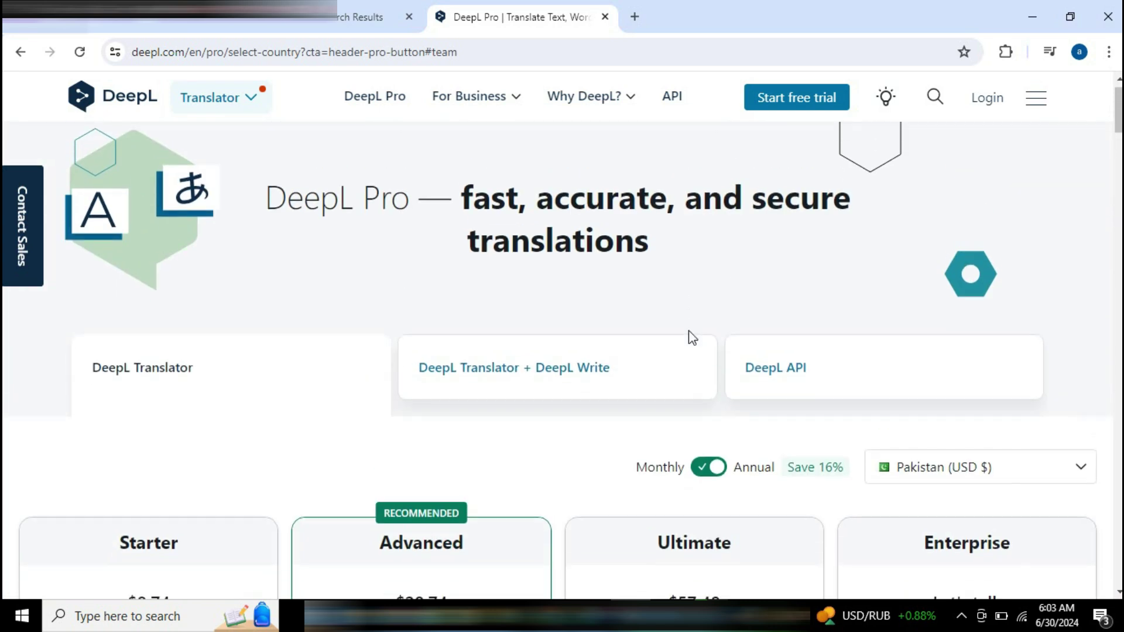
scroll(694, 343, "down", 5)
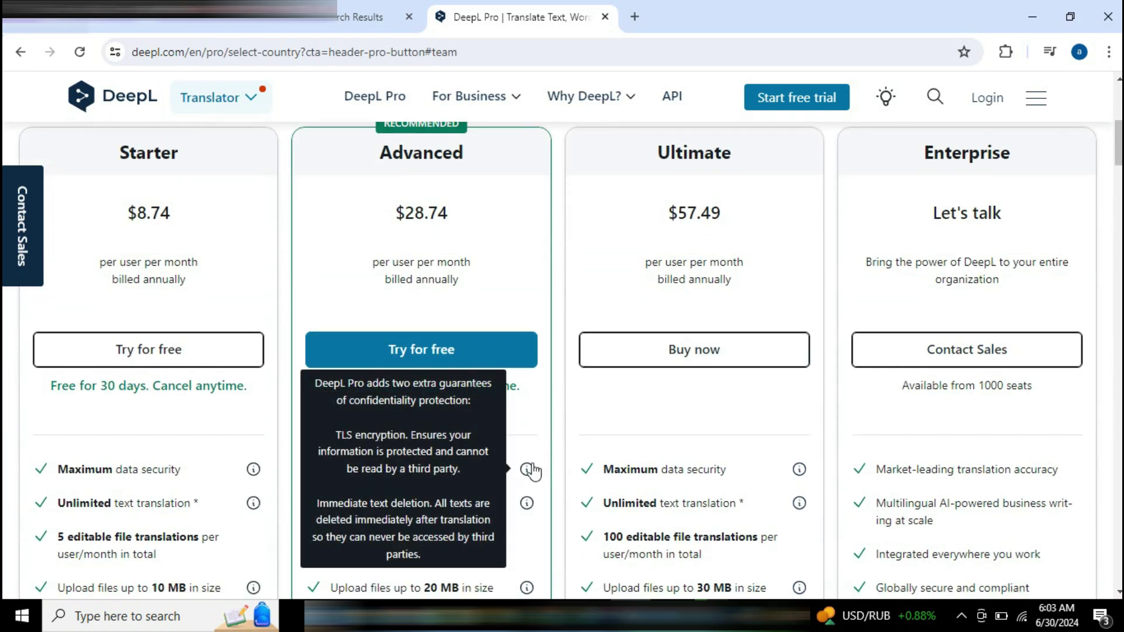
scroll(532, 460, "up", 2)
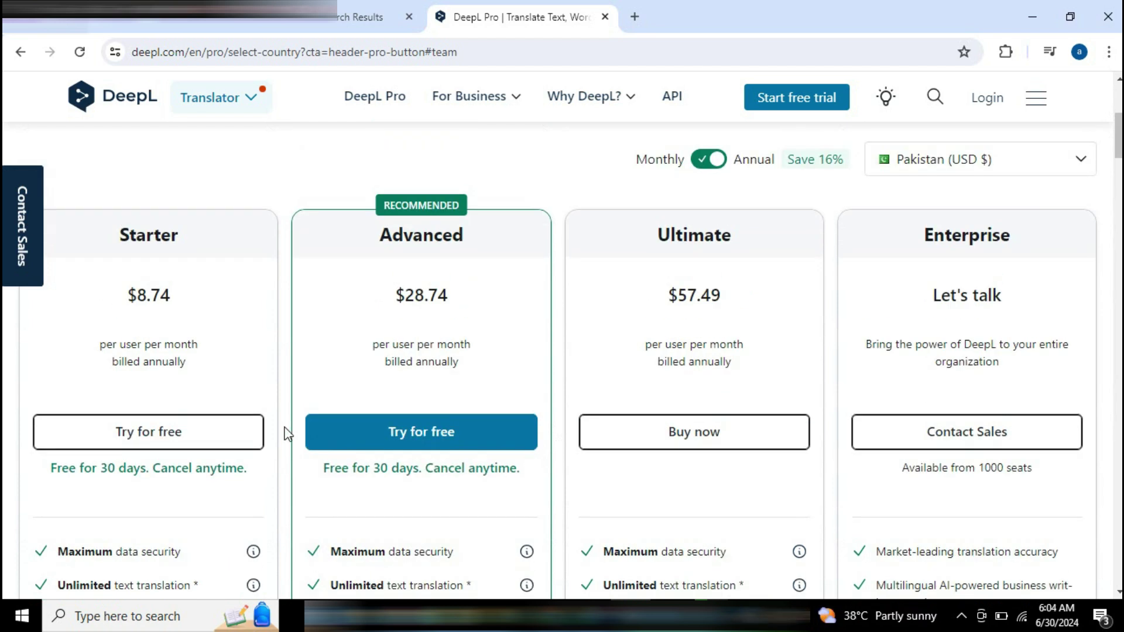
scroll(202, 376, "down", 2)
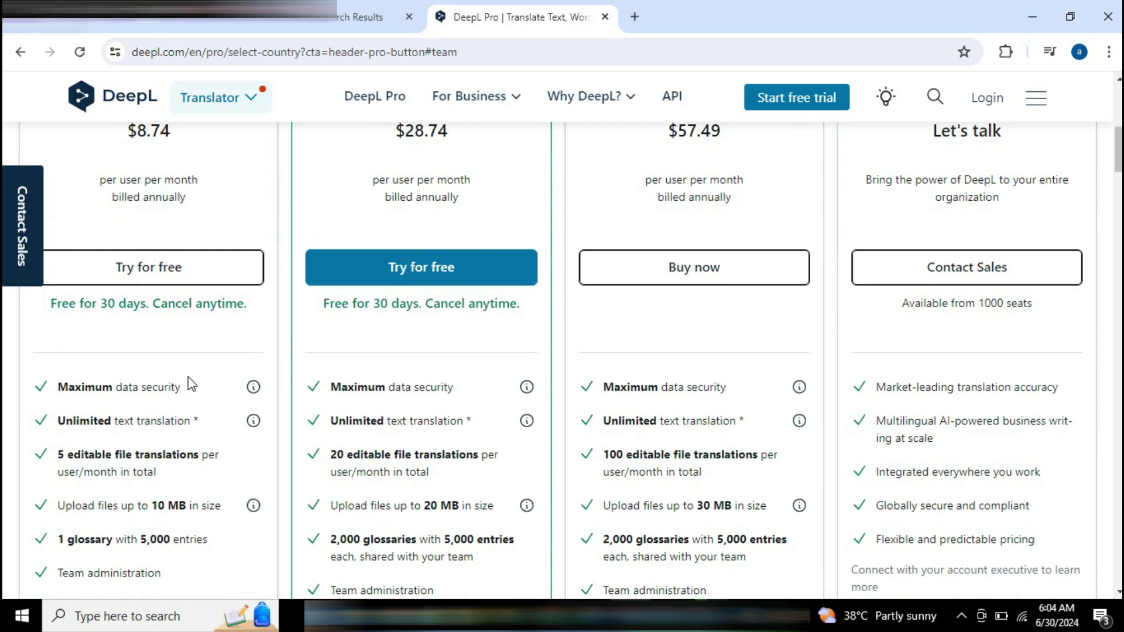
scroll(187, 387, "down", 2)
scroll(188, 387, "down", 1)
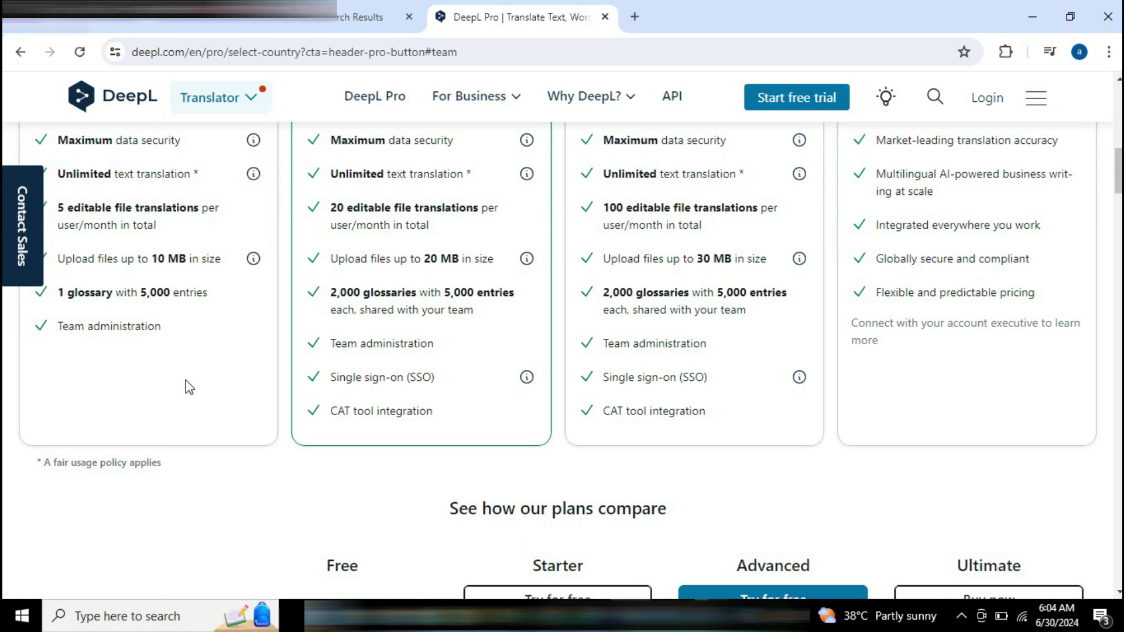
scroll(188, 388, "up", 3)
scroll(187, 387, "up", 1)
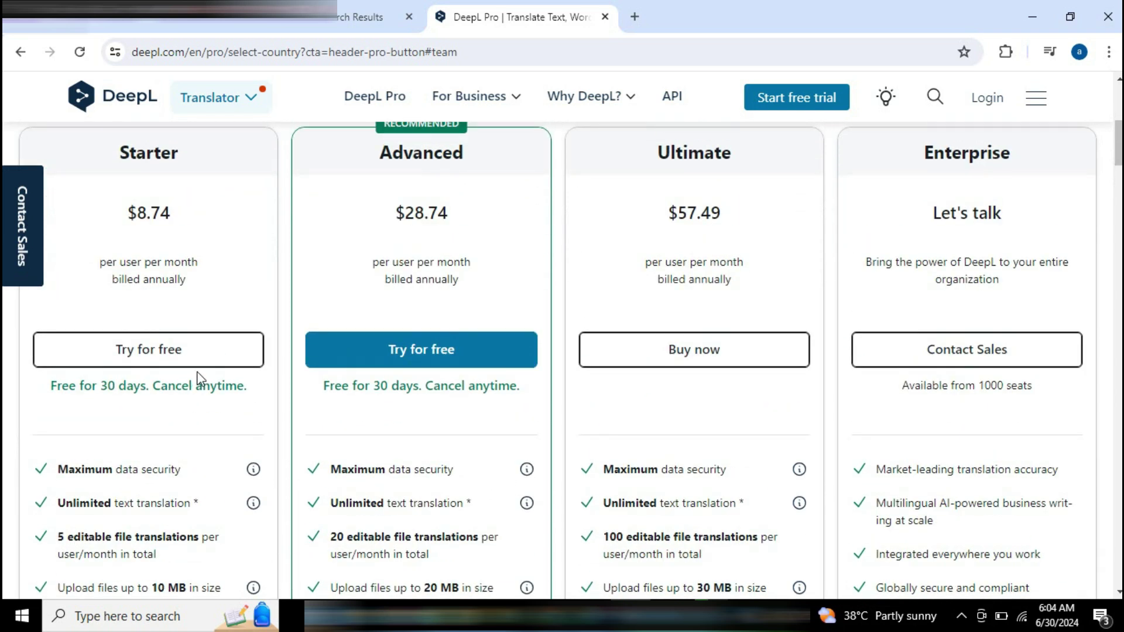
scroll(200, 376, "down", 3)
scroll(200, 377, "down", 3)
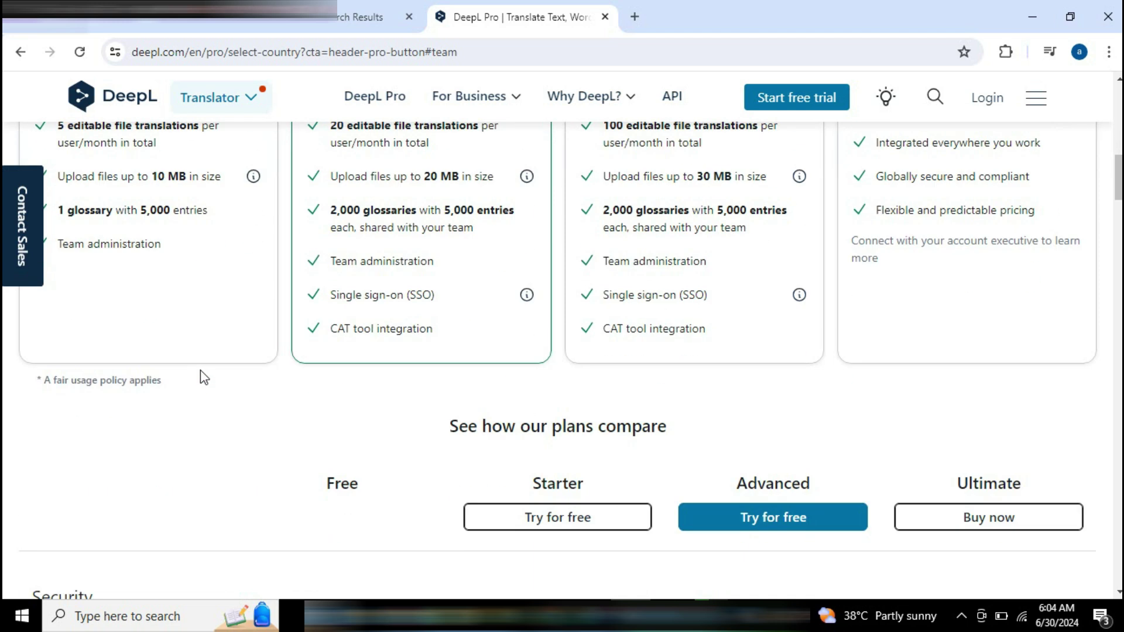
scroll(201, 376, "down", 2)
scroll(200, 376, "down", 1)
scroll(200, 377, "up", 2)
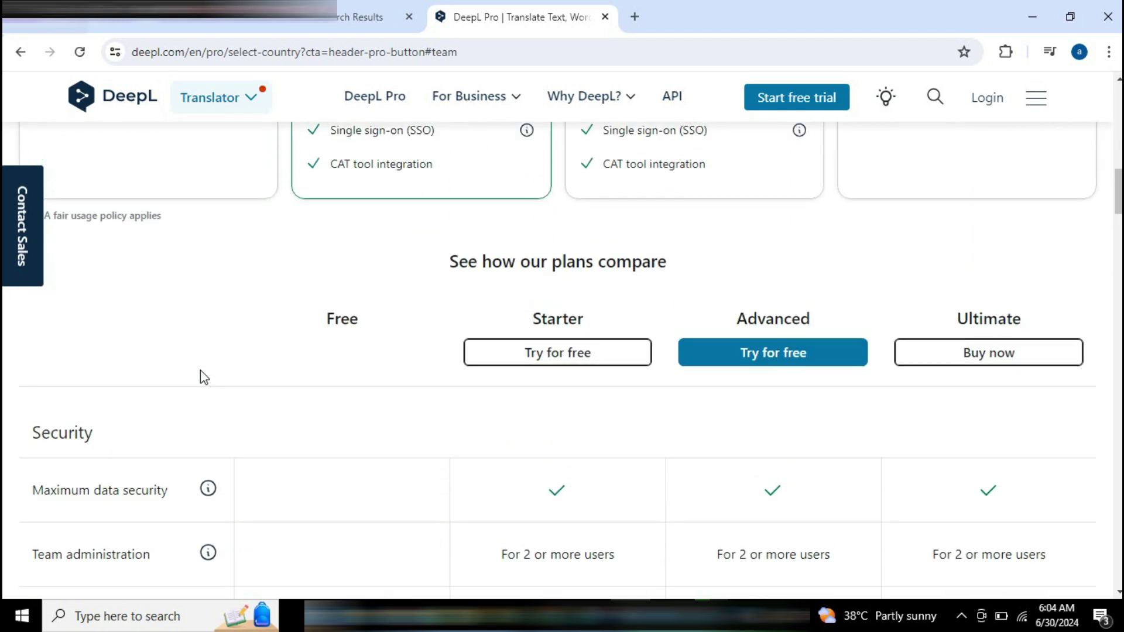
scroll(200, 377, "up", 4)
scroll(204, 375, "up", 2)
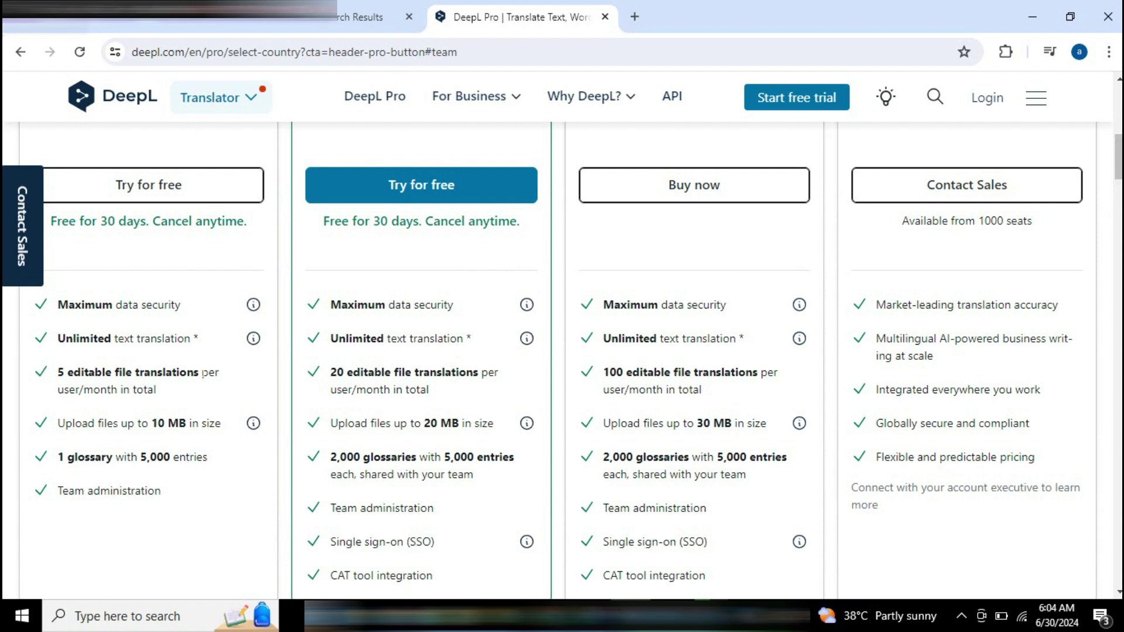
scroll(204, 376, "up", 2)
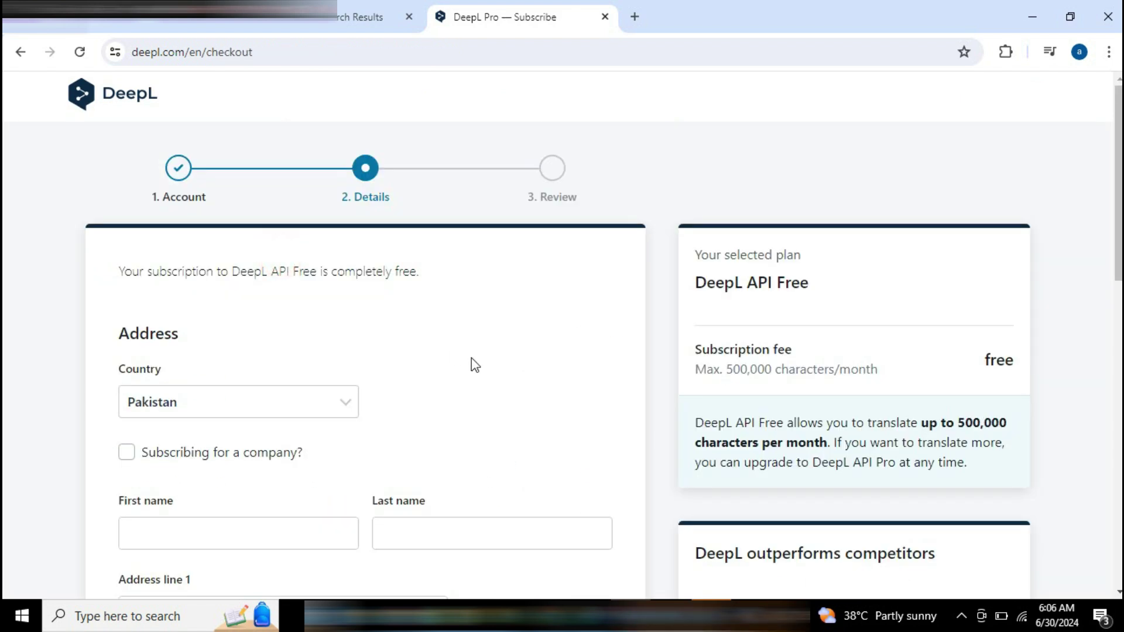
scroll(472, 357, "down", 5)
scroll(472, 358, "up", 2)
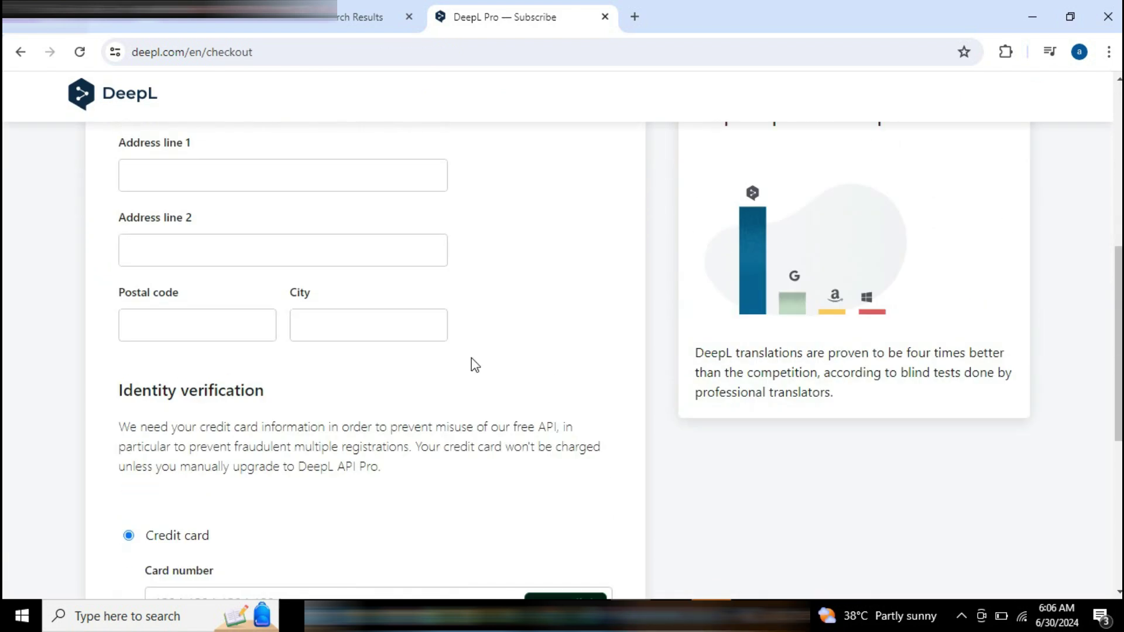
scroll(471, 357, "up", 4)
scroll(472, 358, "up", 3)
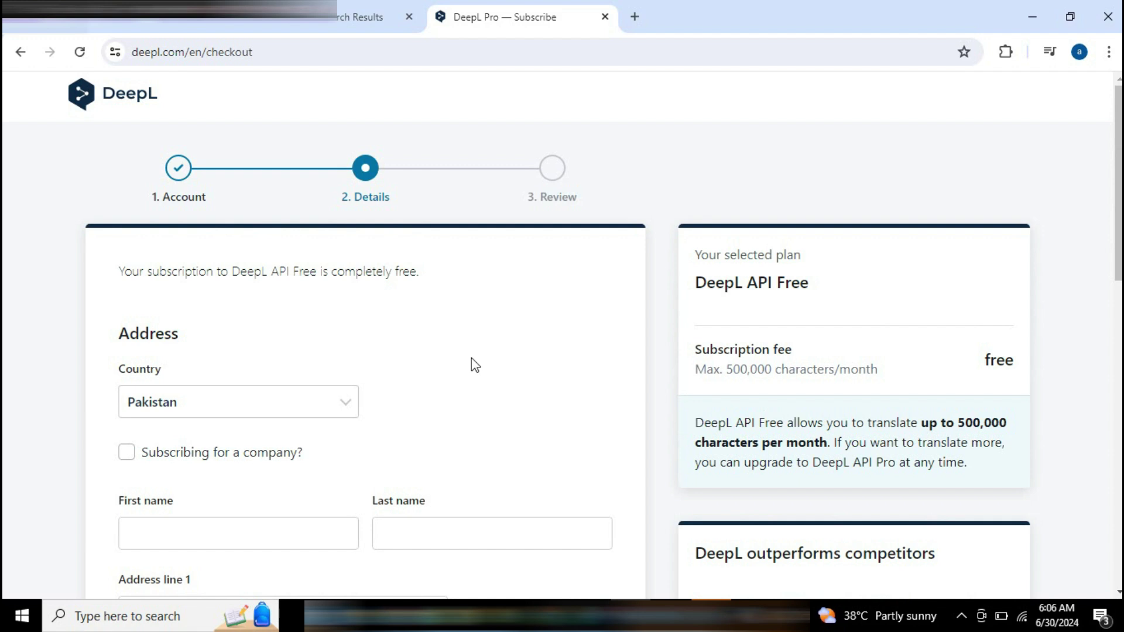